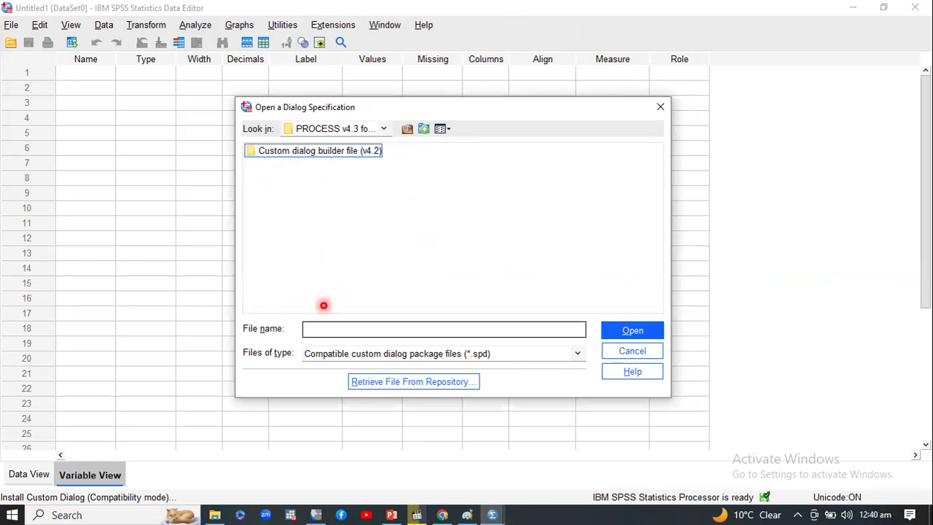
# Advance past the SPSS screenshot slide and end the slide show.
pyautogui.press('Return')
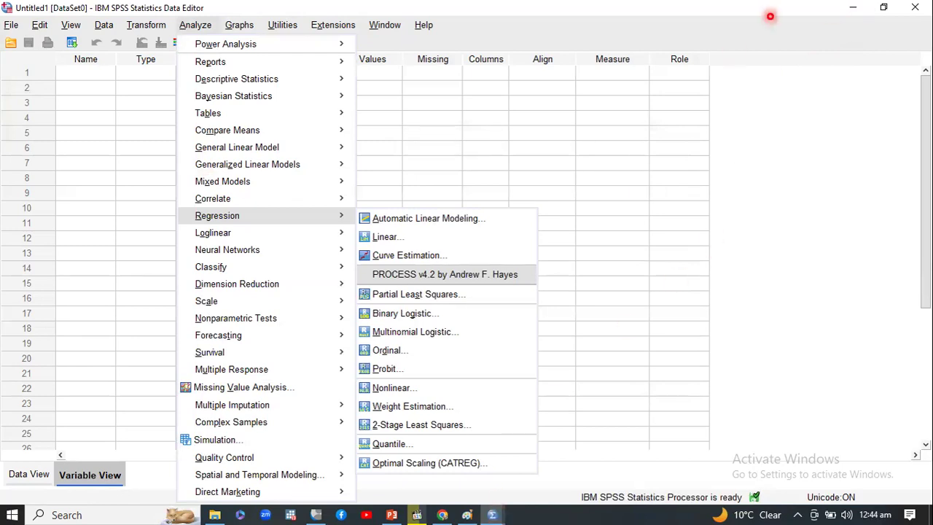
pyautogui.rightClick(544, 144)
pyautogui.click(590, 374)
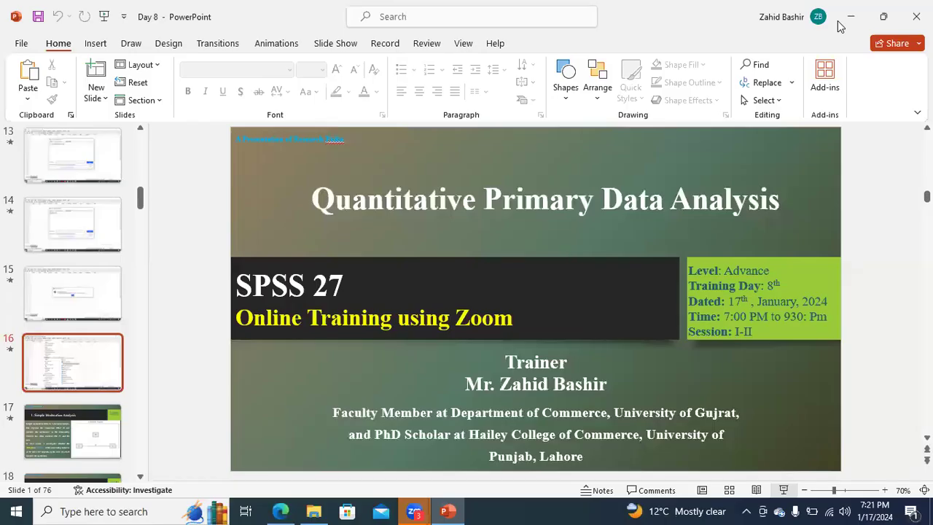
# Minimize the open windows and open the Example final dataset file from the Day 8 folder in SPSS.
pyautogui.click(851, 17)
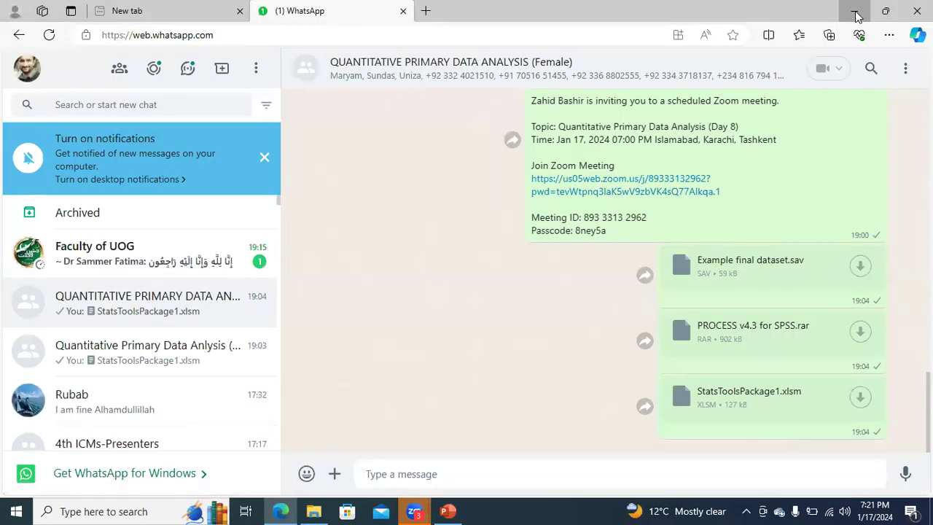
pyautogui.click(857, 10)
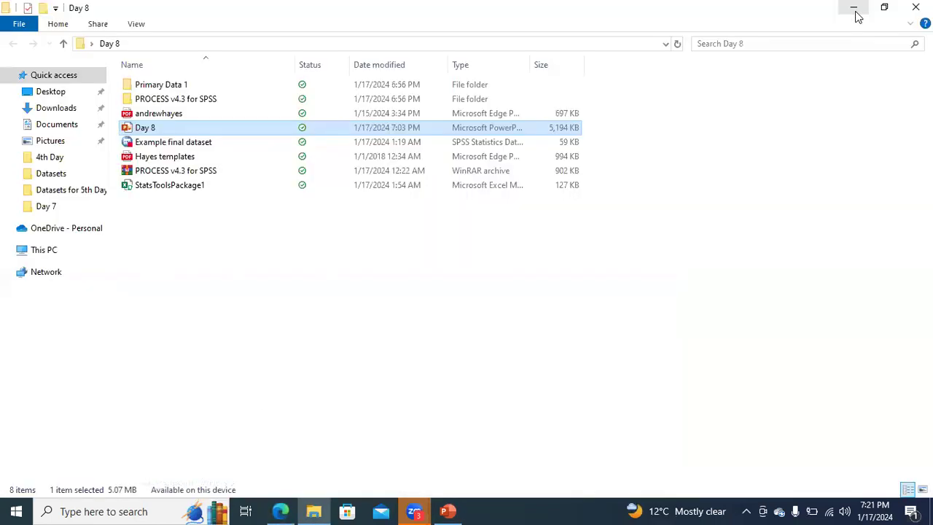
pyautogui.click(190, 148)
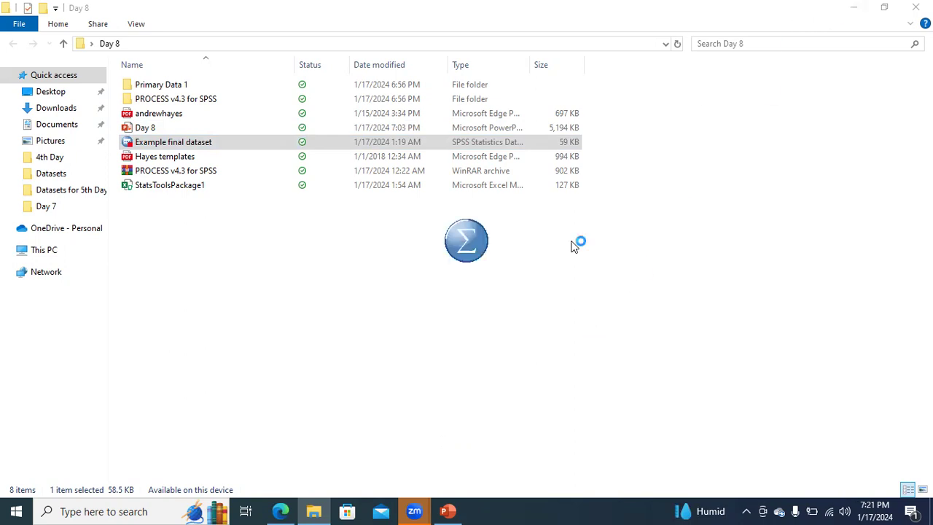
# Switch back to the Day 8 presentation and select slide 17 on simple moderation analysis.
pyautogui.click(448, 510)
pyautogui.click(93, 442)
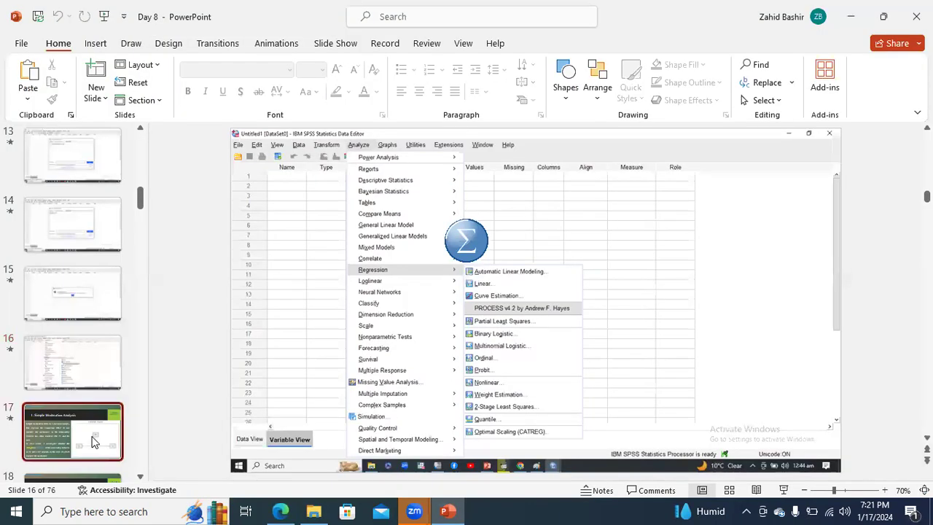
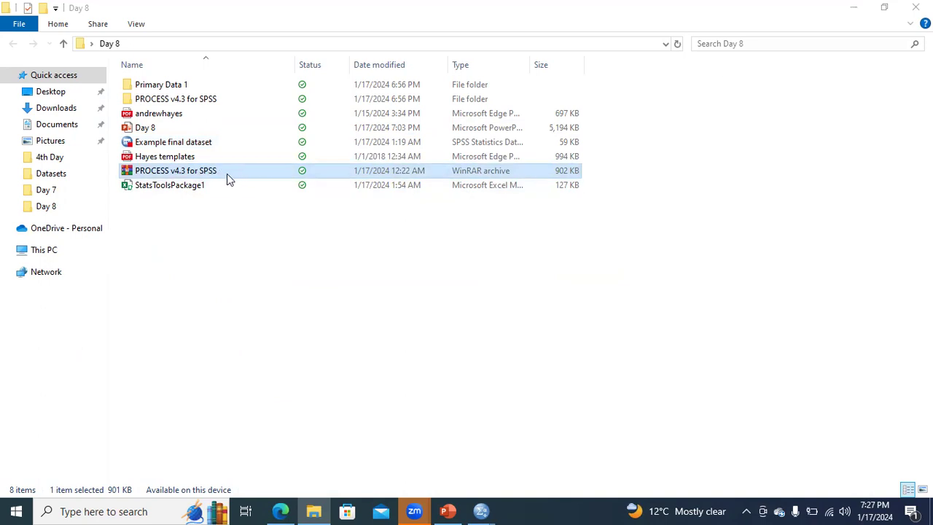
# Open the PROCESS v4.3 for SPSS archive and extract its folder to the Desktop.
pyautogui.doubleClick(227, 174)
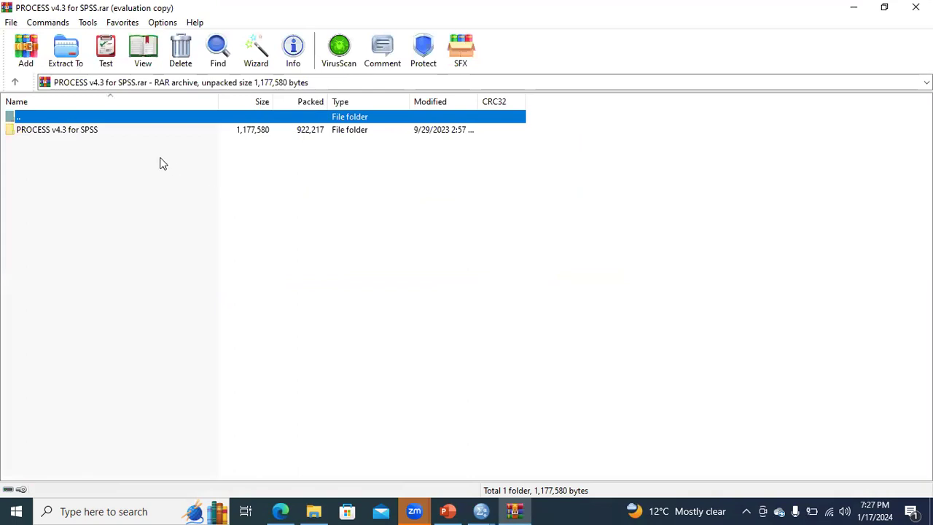
pyautogui.click(86, 132)
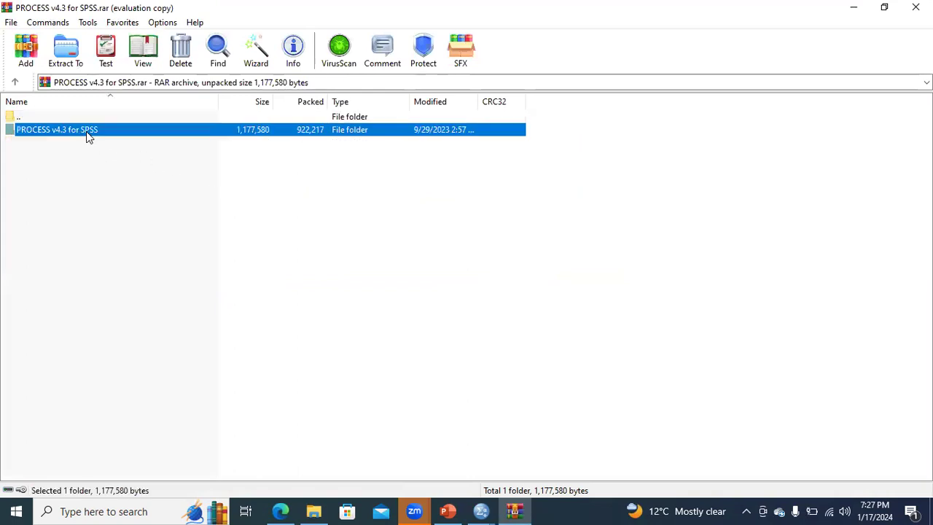
pyautogui.rightClick(86, 137)
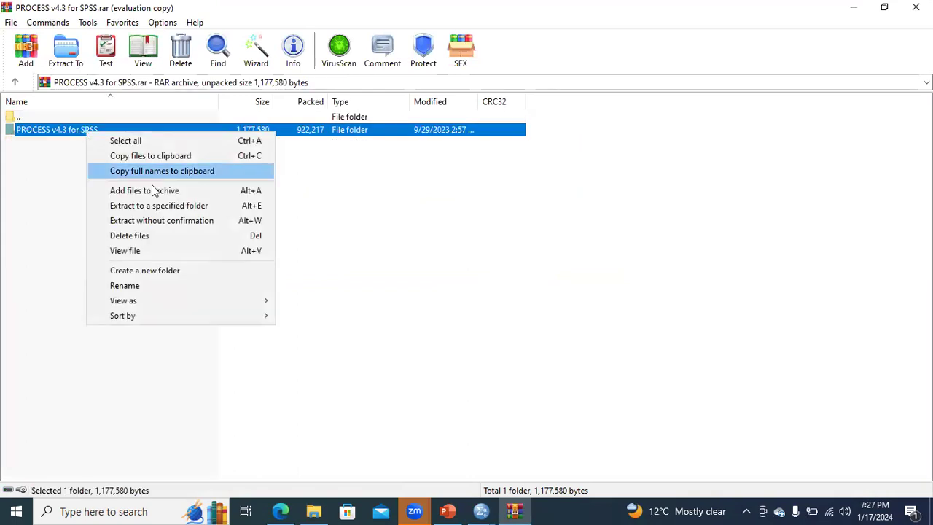
pyautogui.click(184, 209)
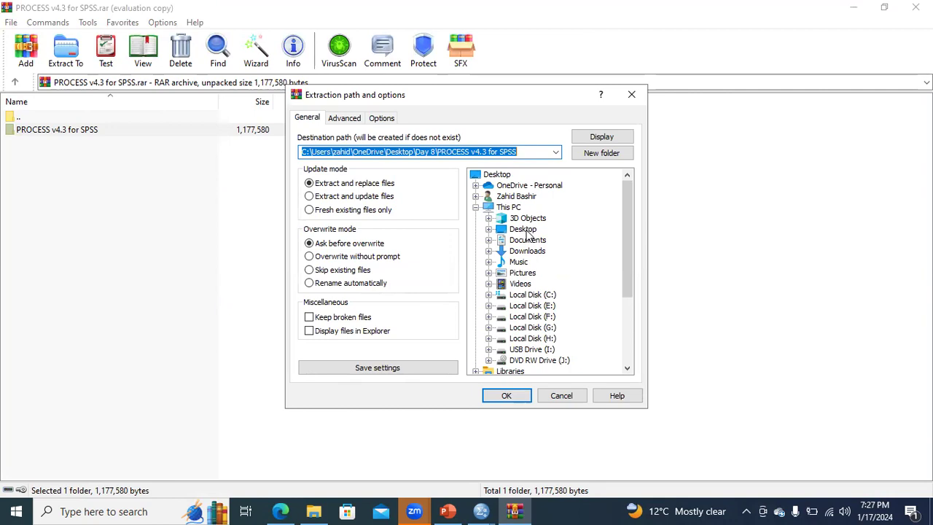
pyautogui.click(488, 229)
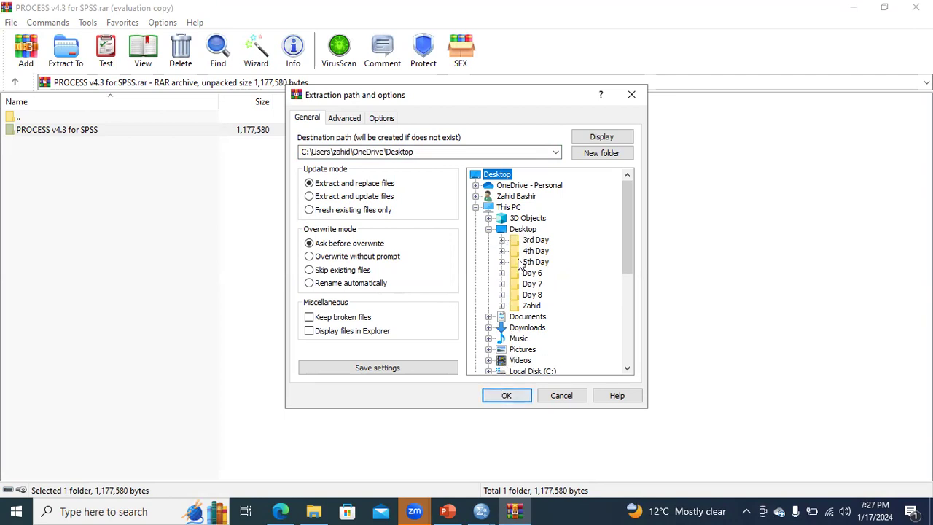
pyautogui.click(522, 230)
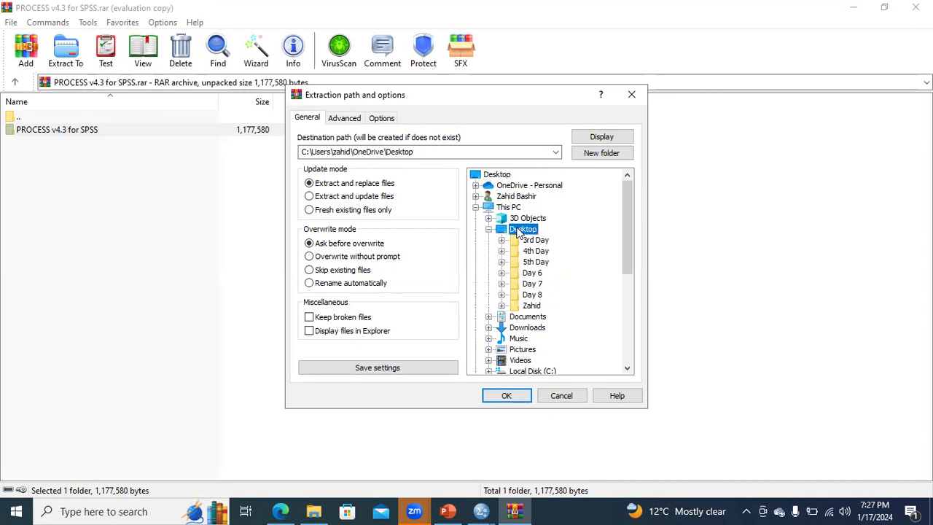
pyautogui.click(508, 397)
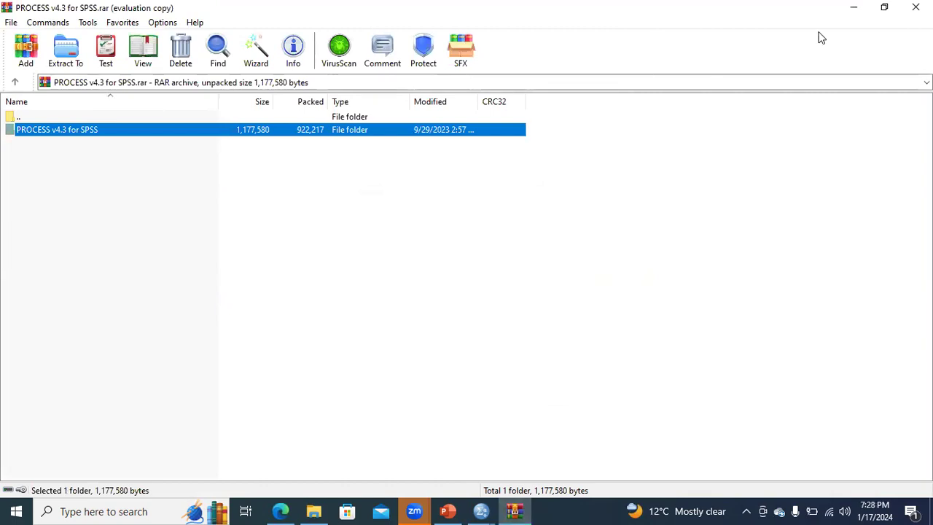
# Minimize the open windows and open the extracted PROCESS v4.3 for SPSS folder on the Desktop to review its files.
pyautogui.click(851, 10)
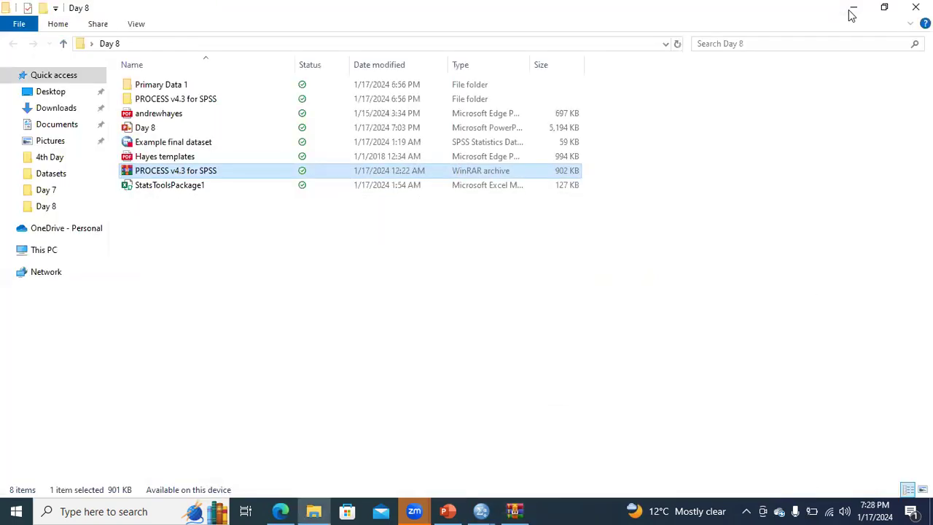
pyautogui.click(851, 10)
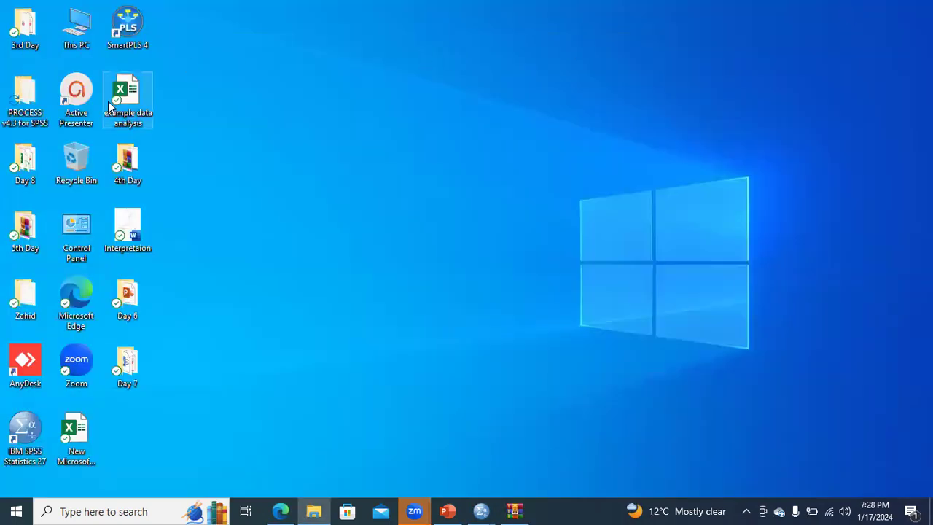
pyautogui.doubleClick(33, 111)
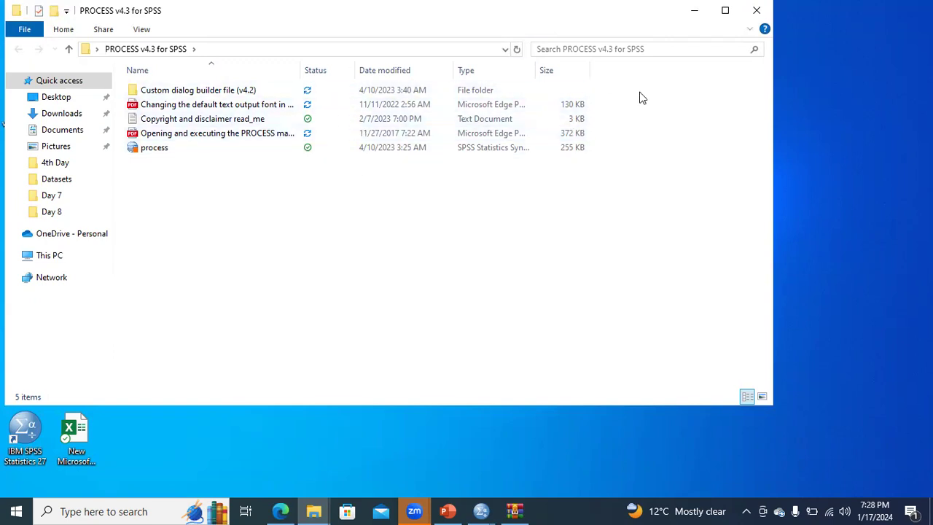
pyautogui.click(756, 10)
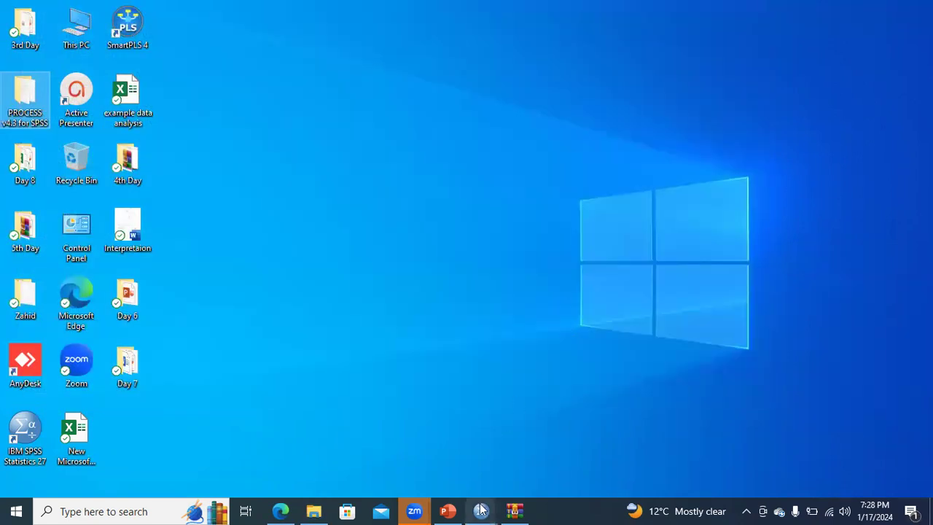
# Switch to the SPSS data editor and start Install Custom Dialog (Compatibility mode), browsing to the Desktop.
pyautogui.moveTo(481, 509)
pyautogui.click(541, 462)
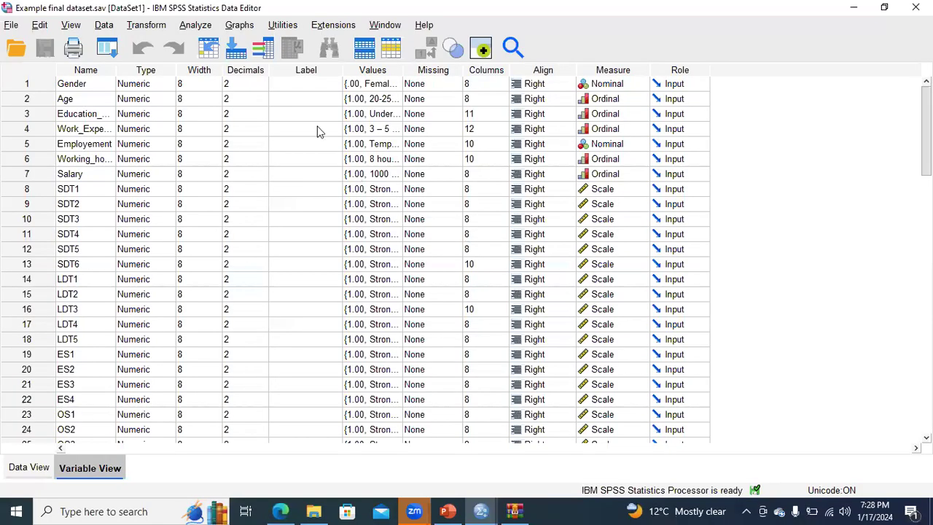
pyautogui.click(292, 28)
pyautogui.moveTo(321, 29)
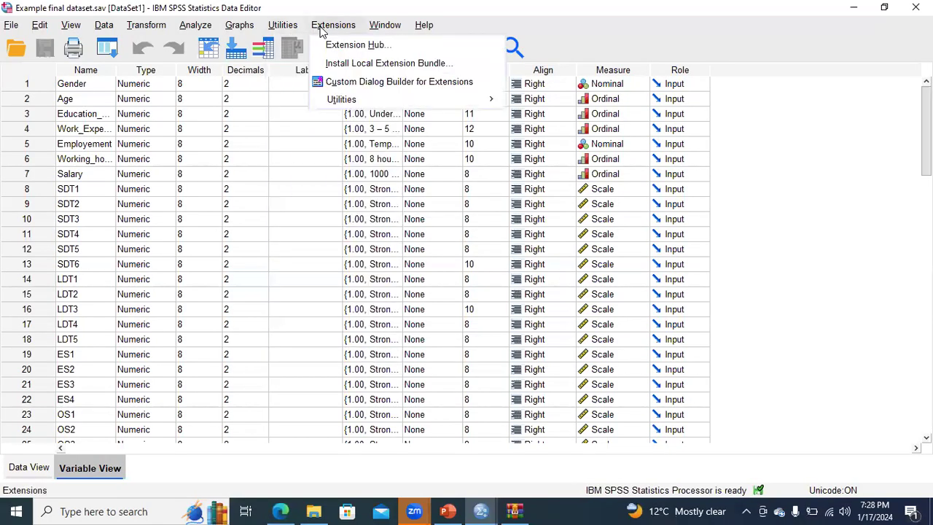
pyautogui.moveTo(340, 100)
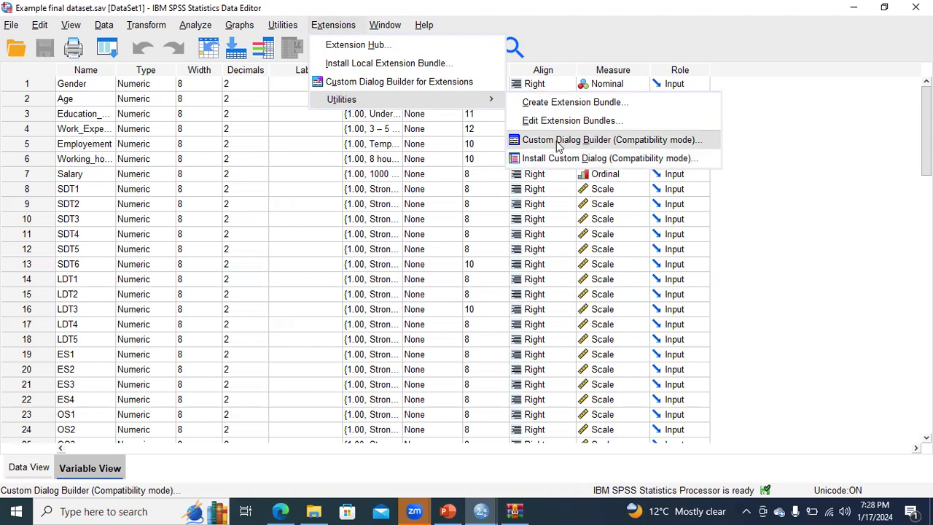
pyautogui.click(611, 159)
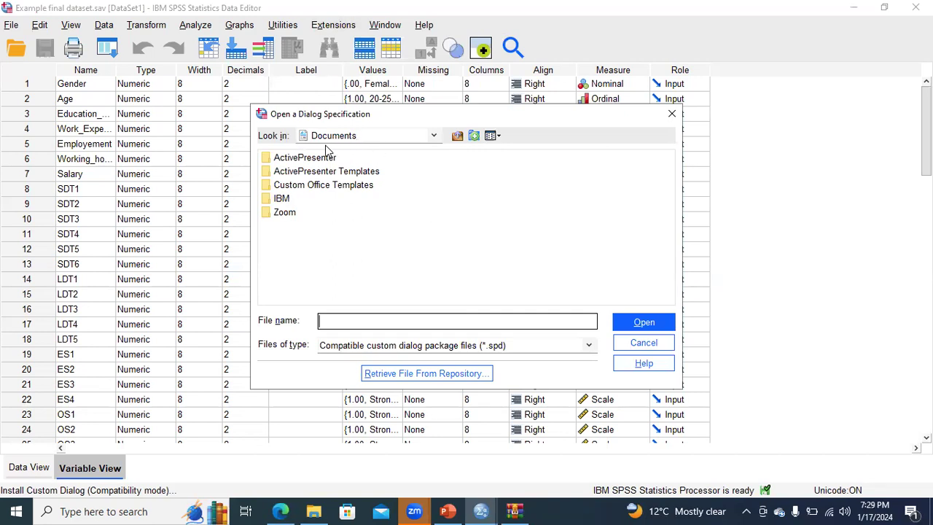
pyautogui.click(434, 136)
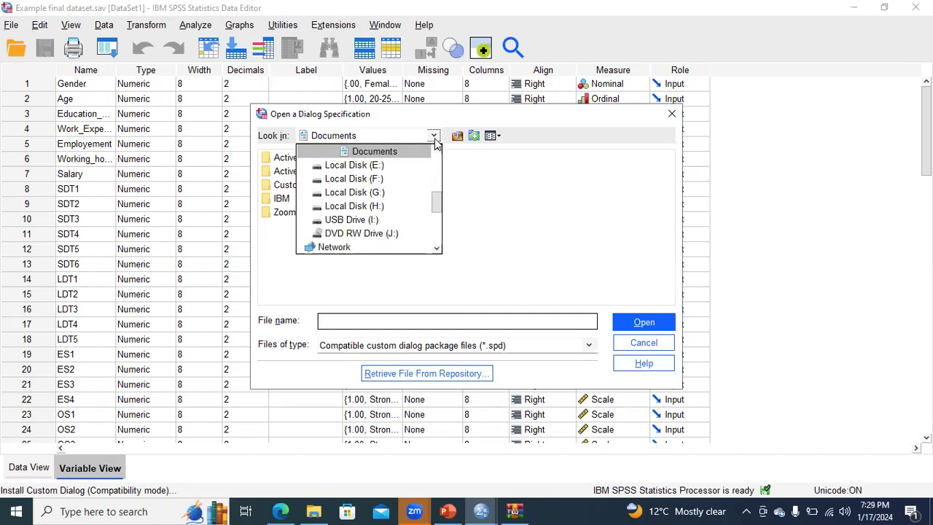
pyautogui.scroll(5, 434, 204)
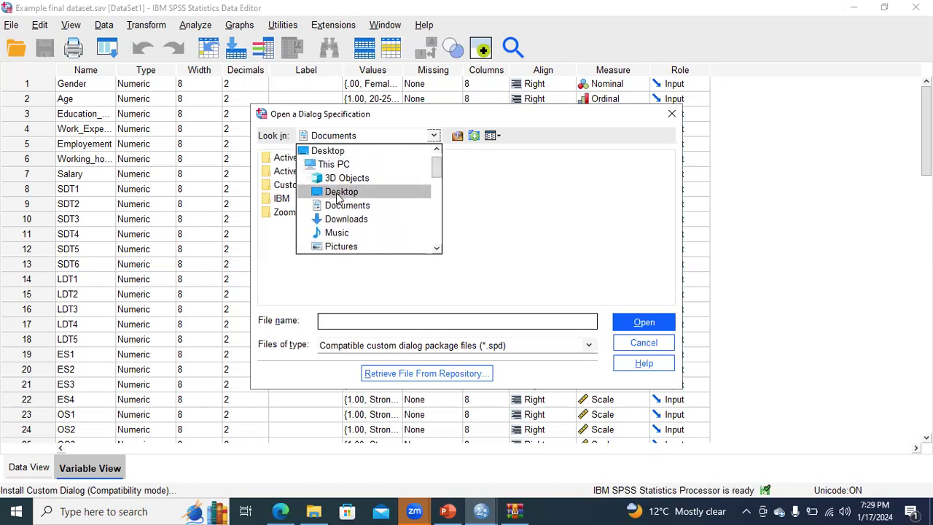
pyautogui.click(337, 192)
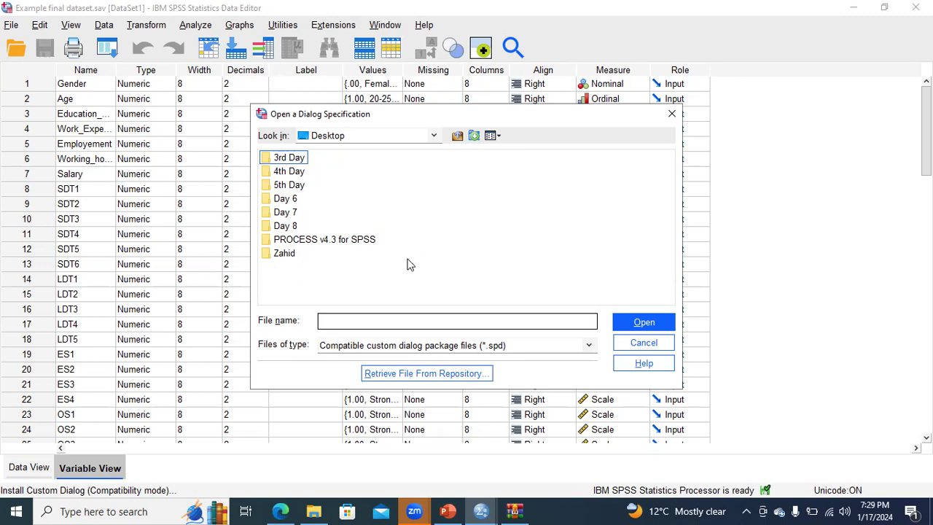
# Open the Custom dialog builder file (v4.2) folder inside the PROCESS v4.3 for SPSS folder.
pyautogui.press('p')
pyautogui.press('F2')
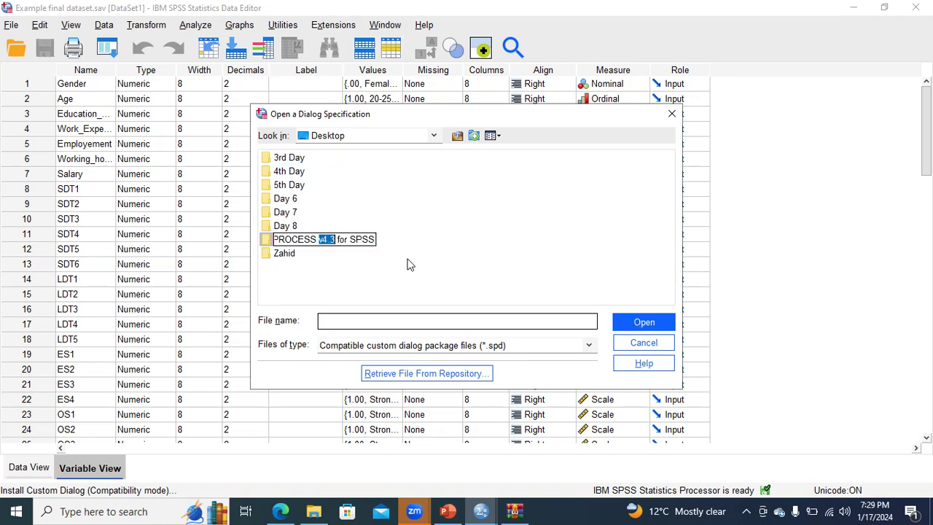
pyautogui.hotkey('ctrl', 'Right')
pyautogui.hotkey('ctrl', 'shift', 'Right')
pyautogui.press('End')
pyautogui.hotkey('shift', 'Home')
pyautogui.hotkey('ctrl', 'shift', 'Right')
pyautogui.hotkey('ctrl', 'shift', 'Right')
pyautogui.hotkey('ctrl', 'shift', 'Right')
pyautogui.press('End')
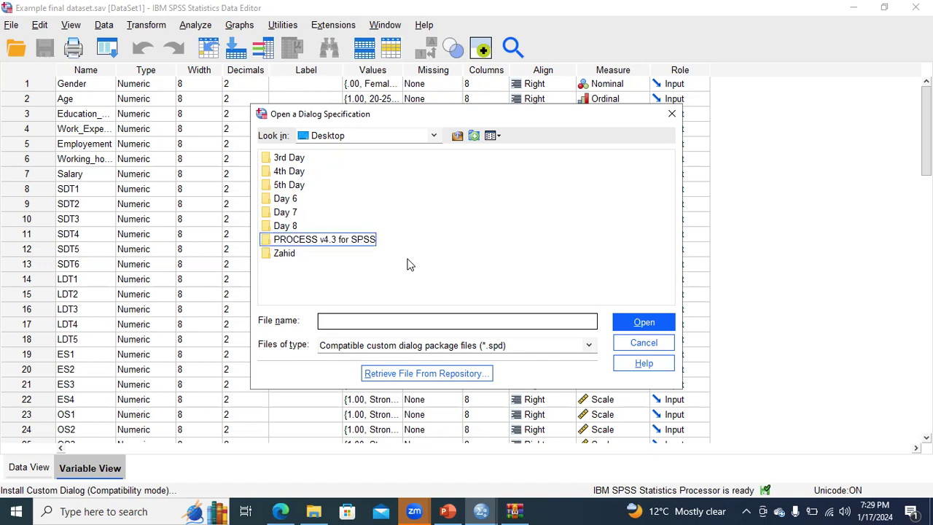
pyautogui.hotkey('shift', 'Home')
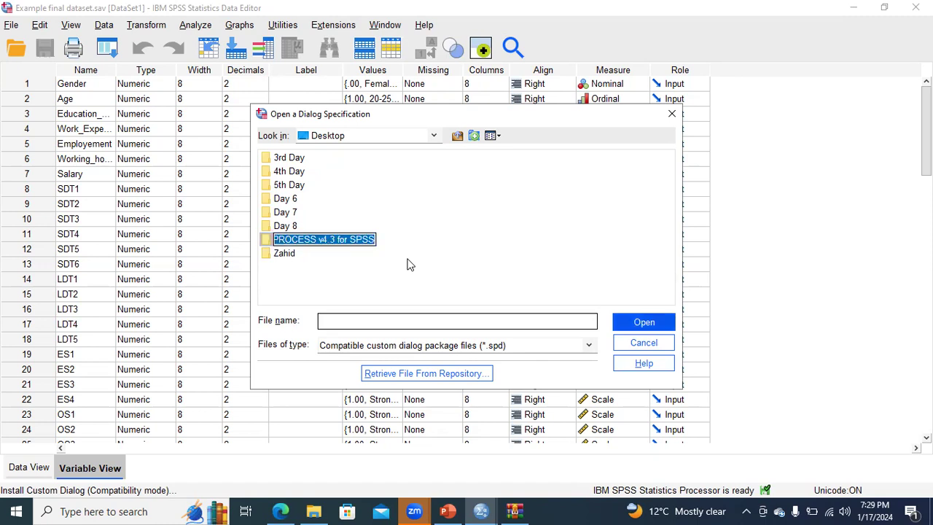
pyautogui.press('Tab')
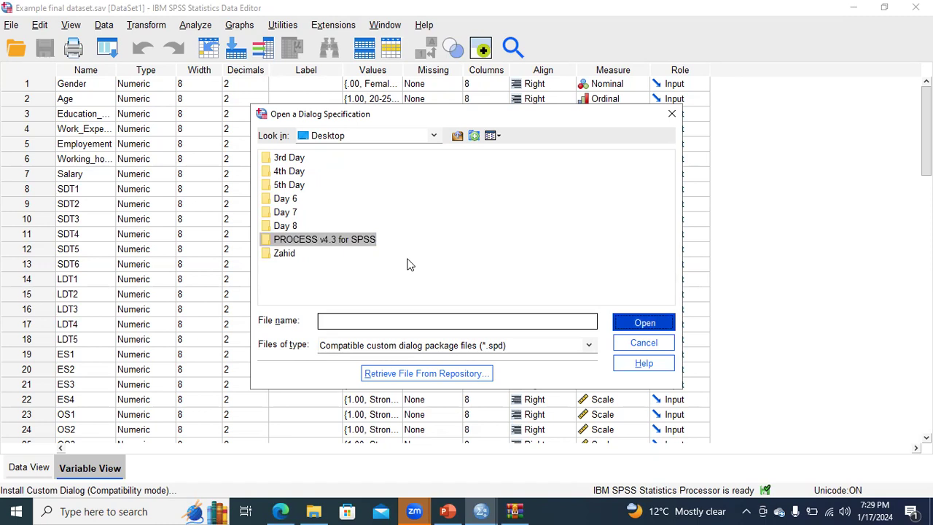
pyautogui.press('Return')
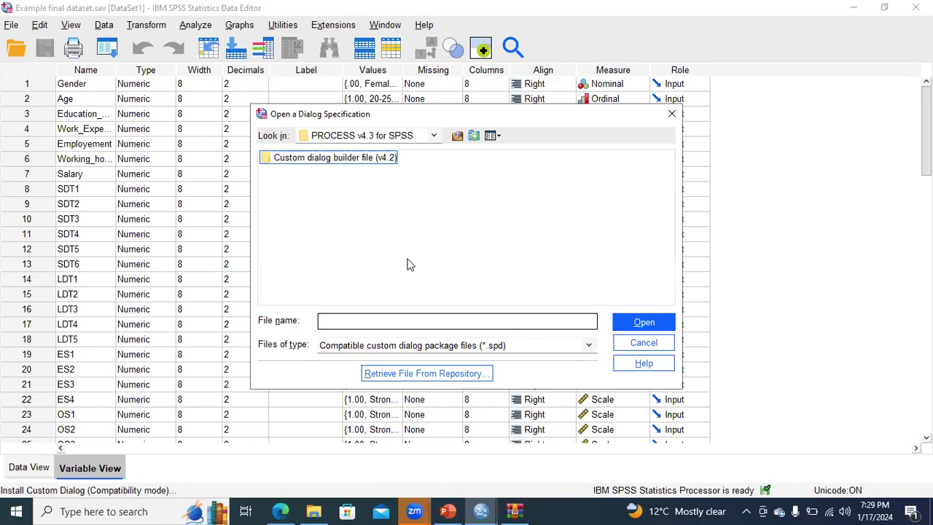
pyautogui.click(306, 165)
pyautogui.click(646, 325)
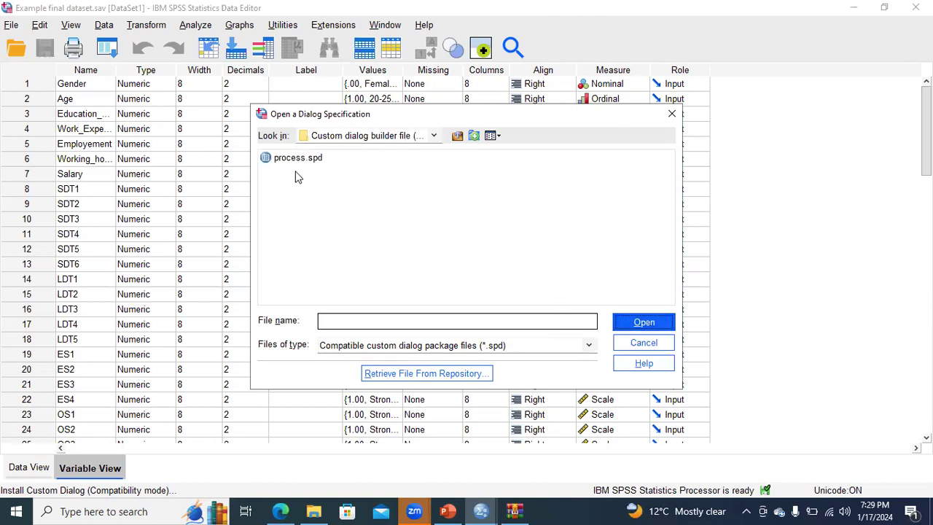
# Install the process.spd custom dialog file and acknowledge the installation message.
pyautogui.click(299, 162)
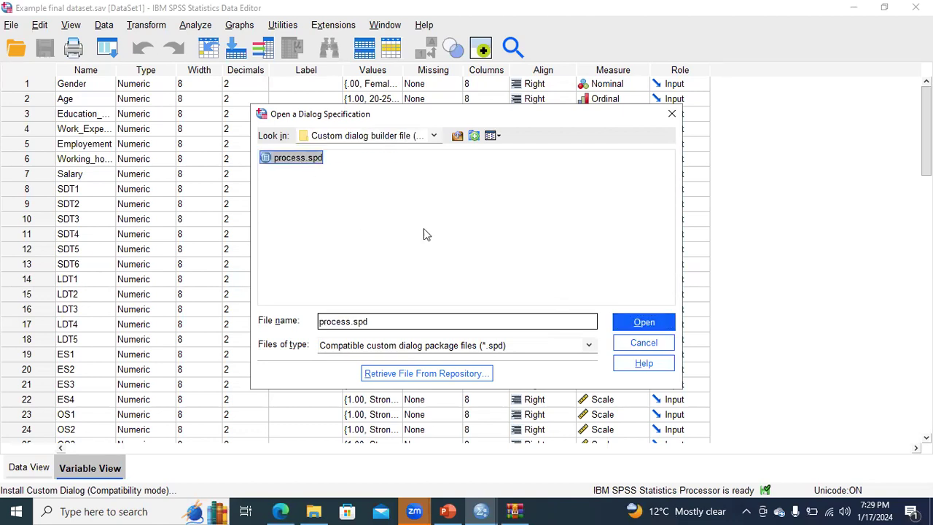
pyautogui.click(633, 325)
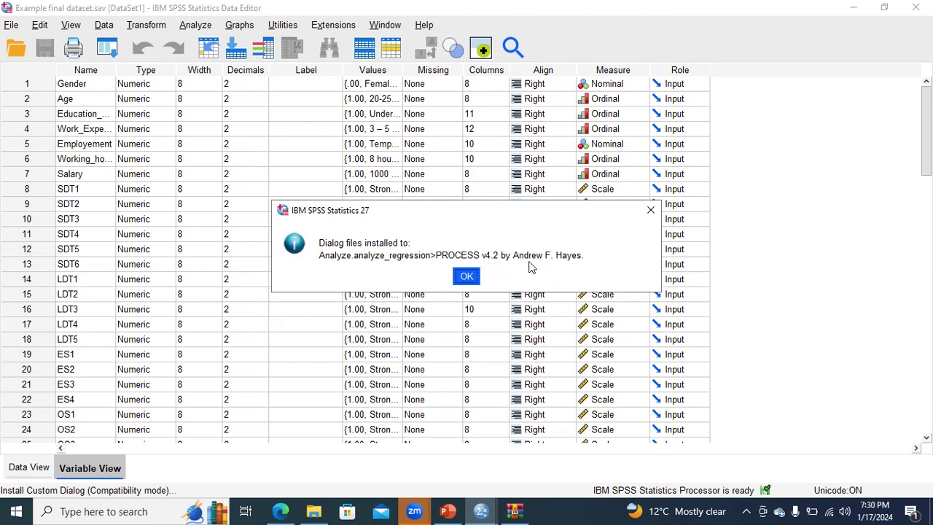
pyautogui.click(466, 277)
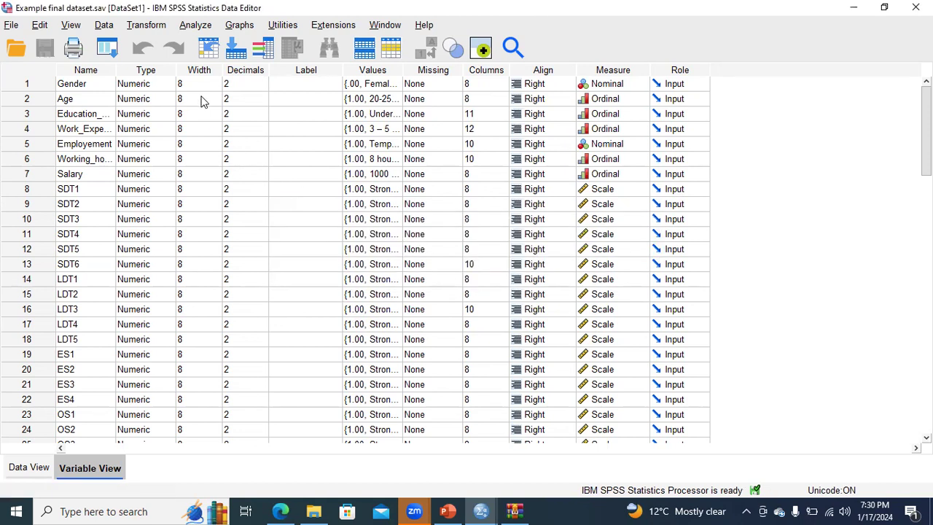
# Open the Regression analysis menu to locate the PROCESS v4.2 by Andrew F. Hayes entry.
pyautogui.click(197, 26)
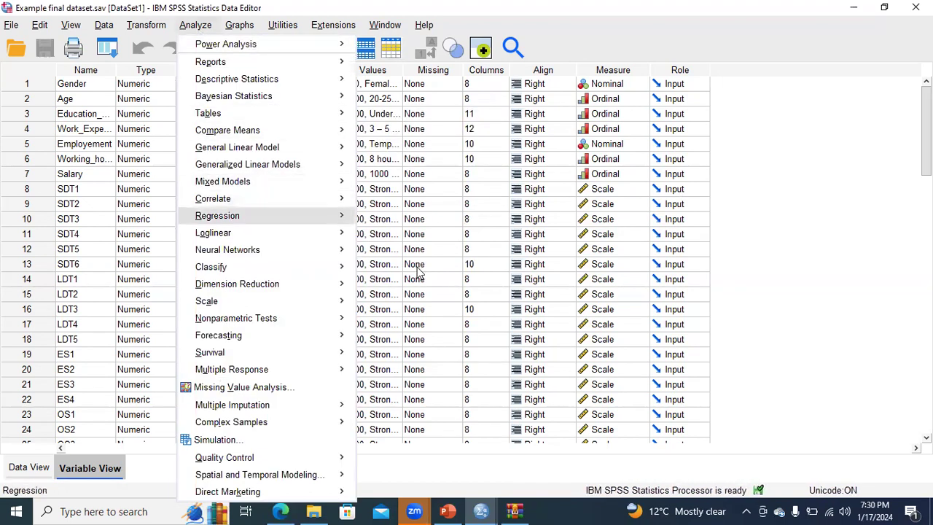
pyautogui.moveTo(241, 216)
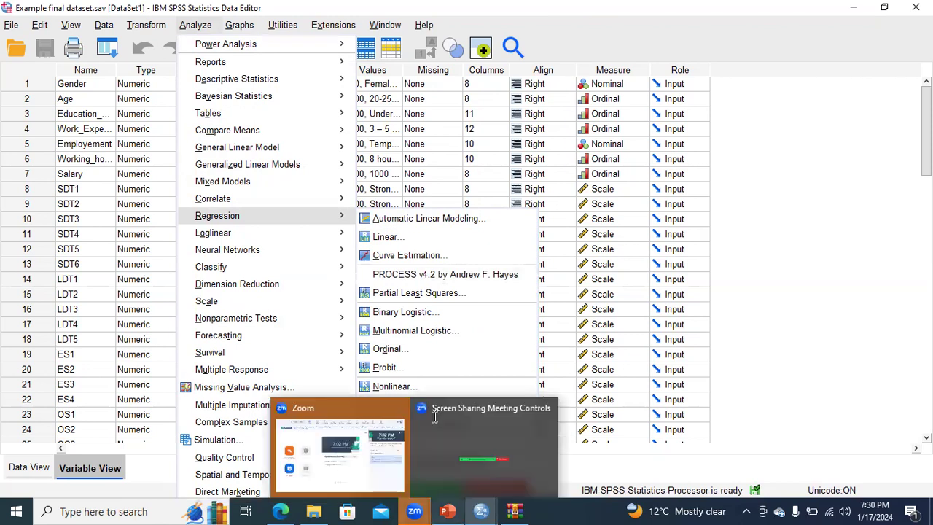
# Switch back to the Day 8 PowerPoint presentation.
pyautogui.moveTo(481, 511)
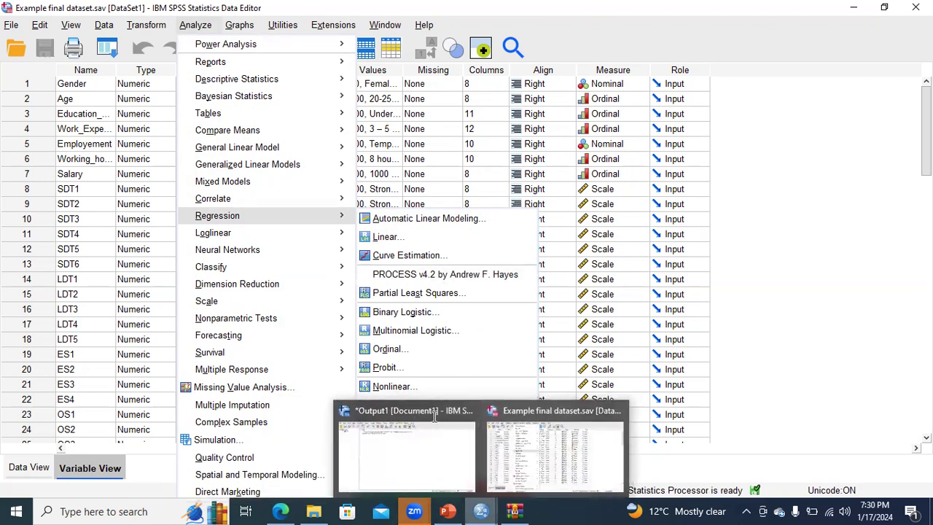
pyautogui.click(435, 414)
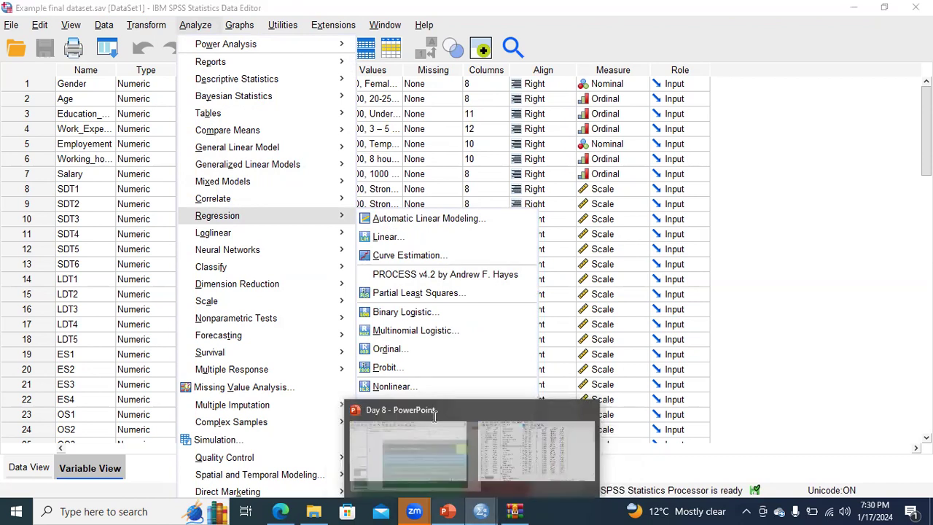
pyautogui.click(435, 414)
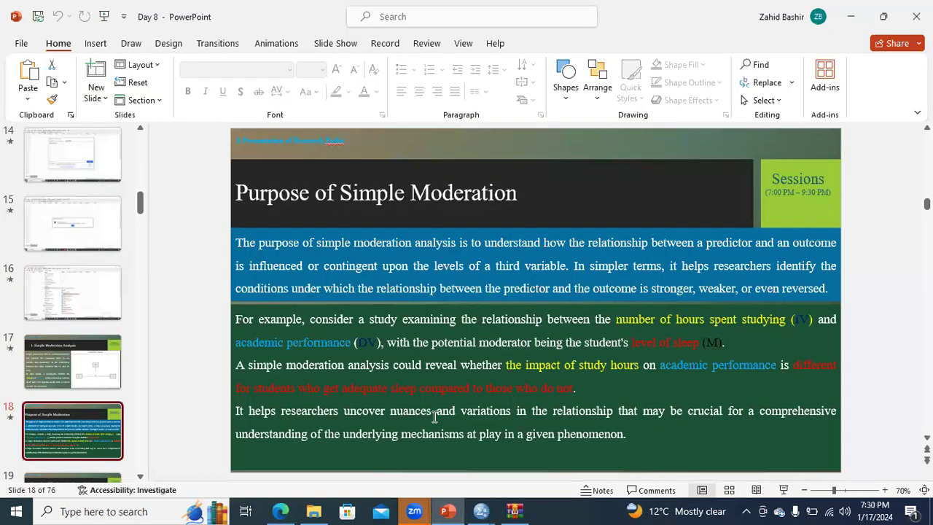